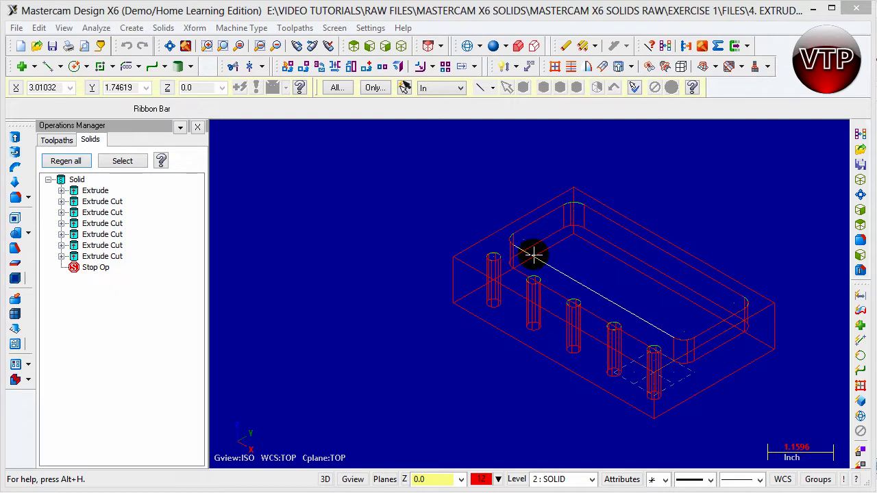
# Switch to the Solids tab to list the Extrude, six Extrude Cuts and Stop Op.
pyautogui.click(88, 138)
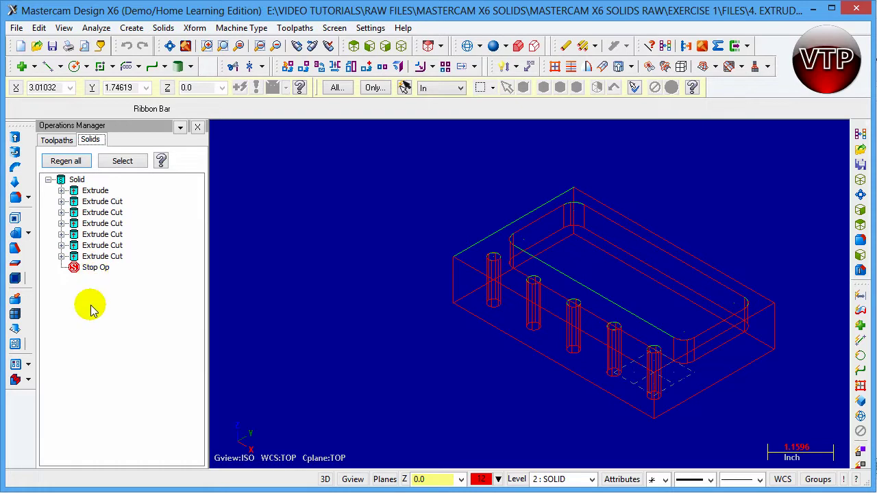
# Change the base Extrude distance to 2.0 and regenerate the solid.
pyautogui.doubleClick(68, 191)
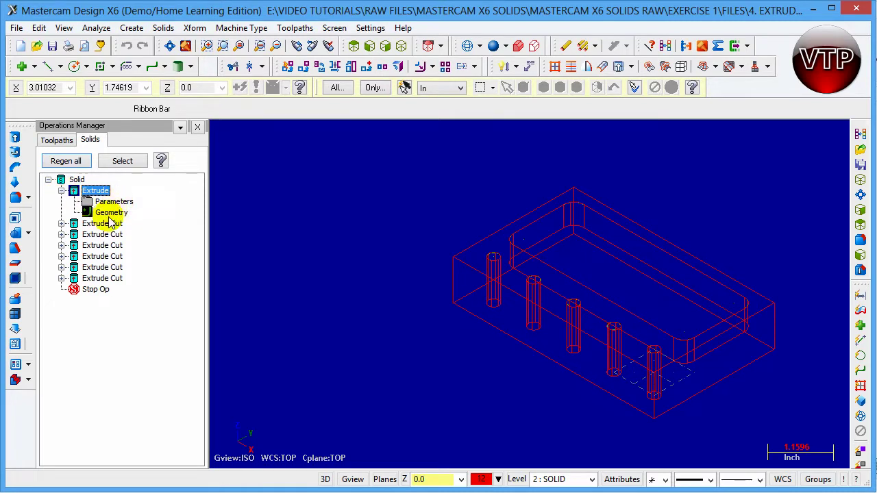
pyautogui.doubleClick(71, 224)
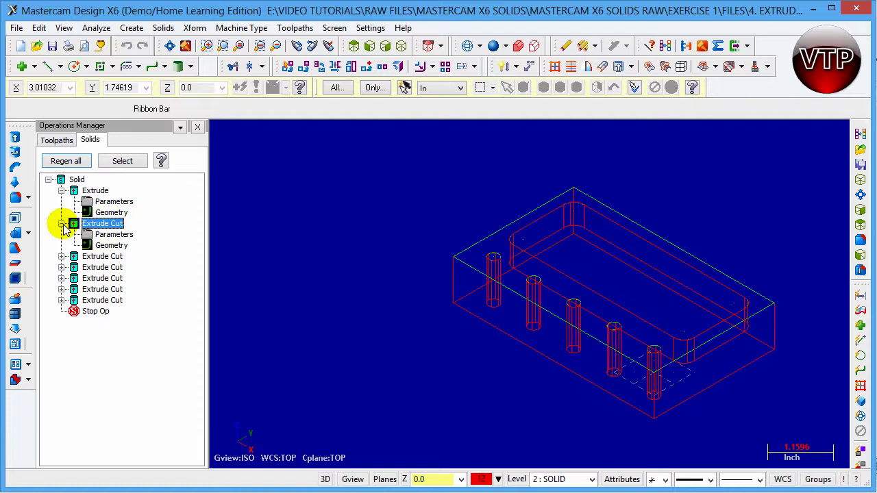
pyautogui.click(109, 202)
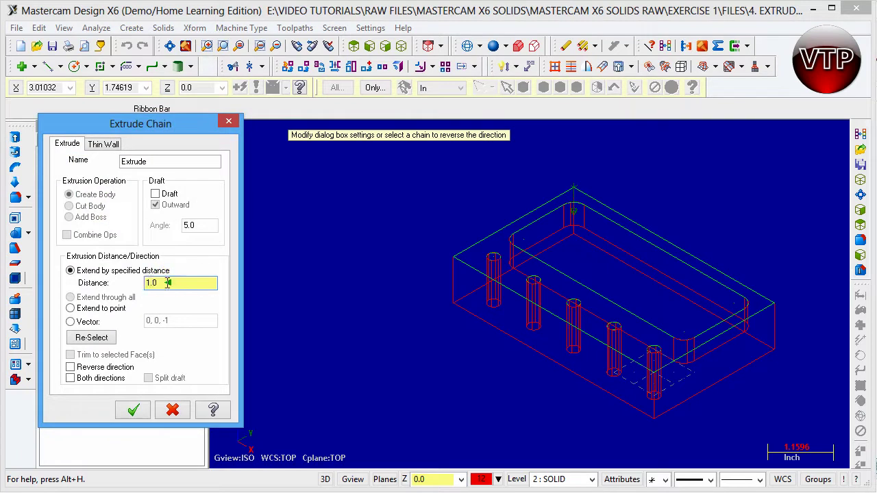
pyautogui.write('2.')
pyautogui.click(136, 409)
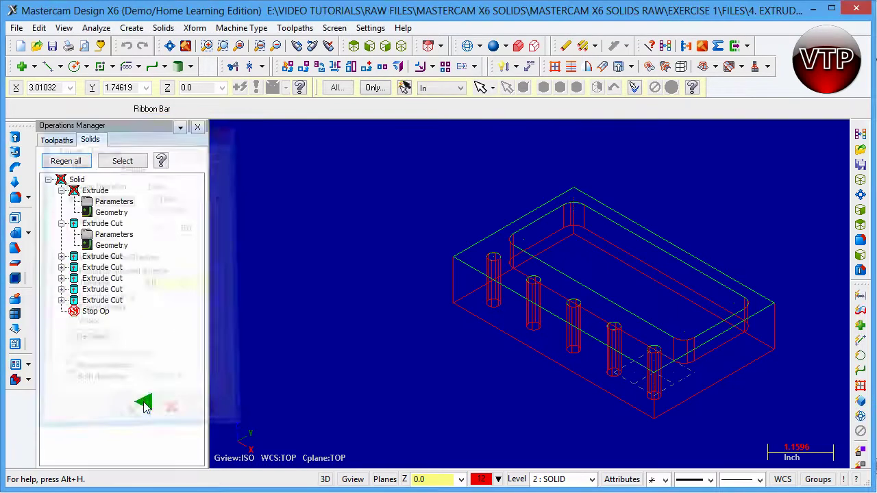
pyautogui.click(66, 164)
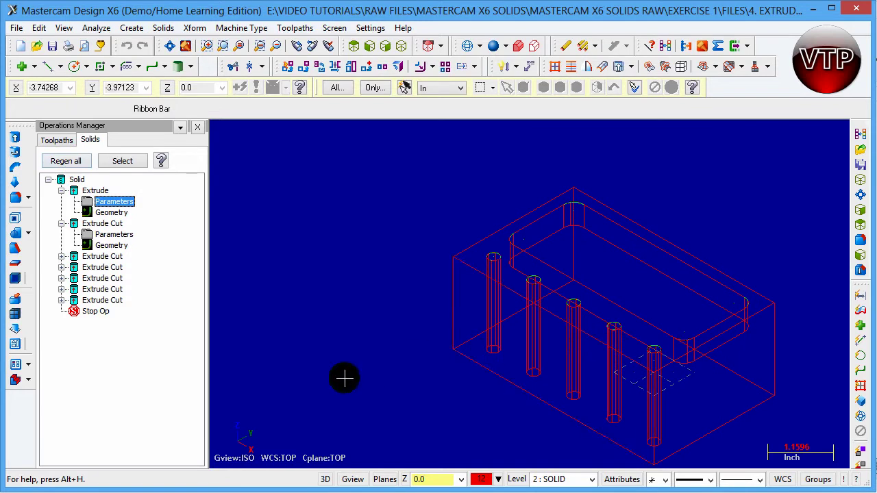
# Restore the base Extrude distance to 1.0 and regenerate the block.
pyautogui.doubleClick(115, 202)
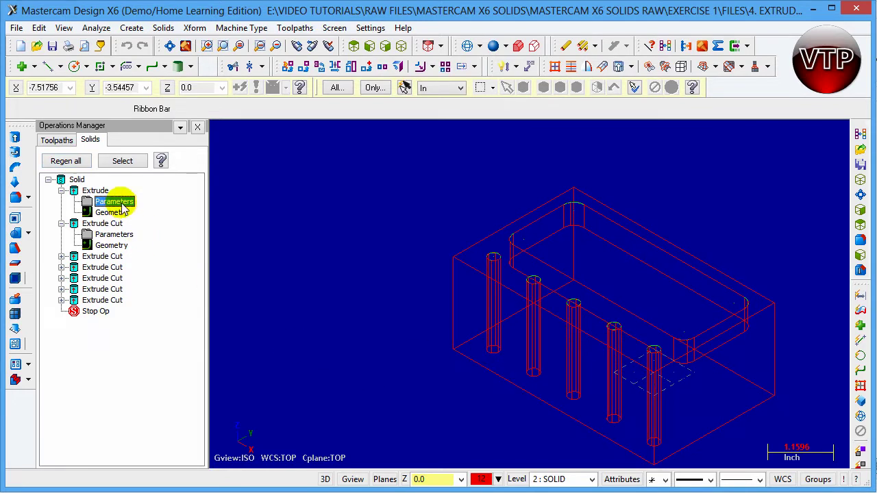
pyautogui.write('1.')
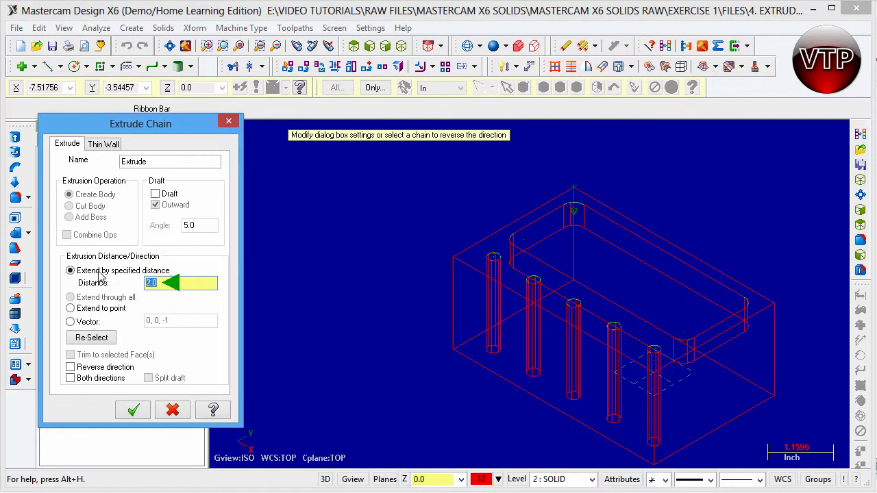
pyautogui.write('0')
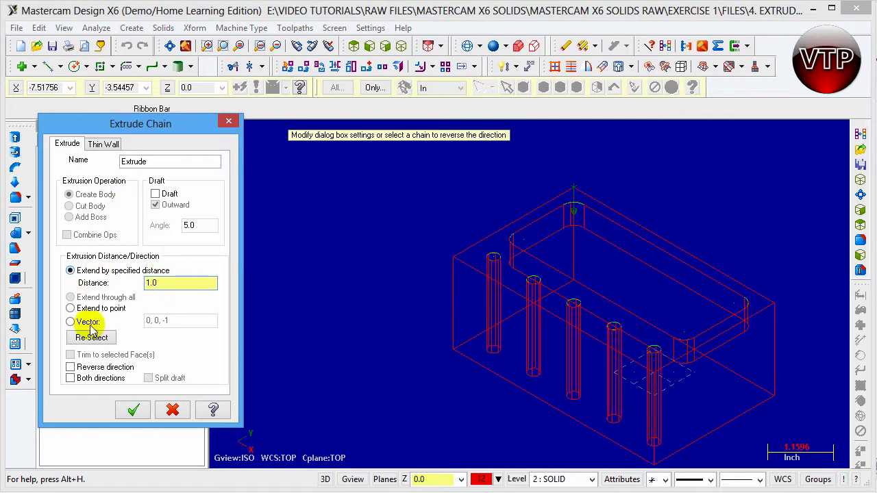
pyautogui.click(131, 409)
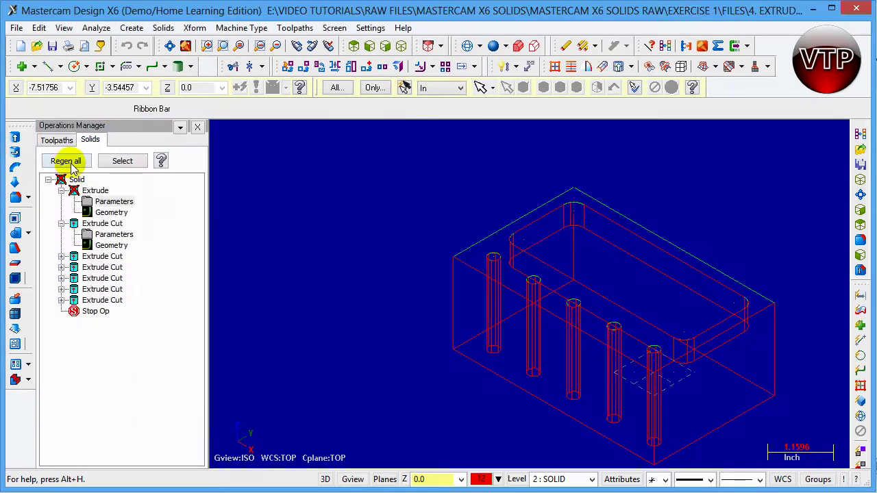
pyautogui.click(59, 162)
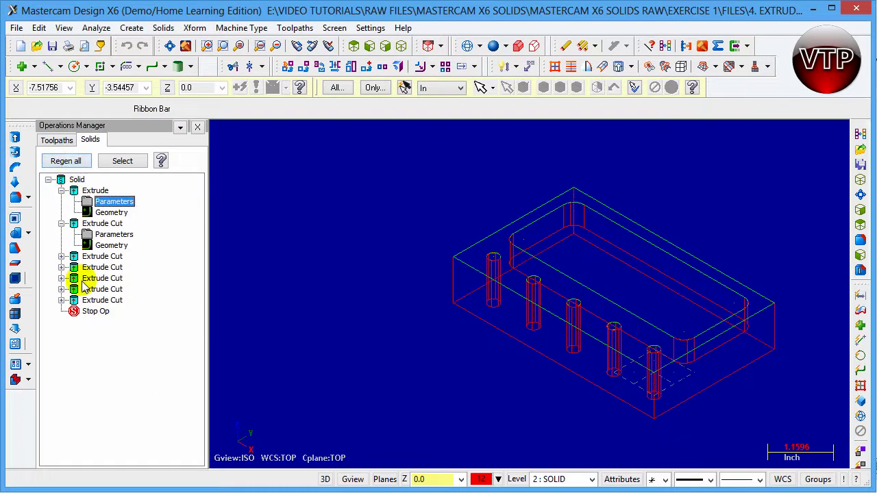
# Set the pocket Extrude Cut depth to 0.1 and regenerate.
pyautogui.click(111, 236)
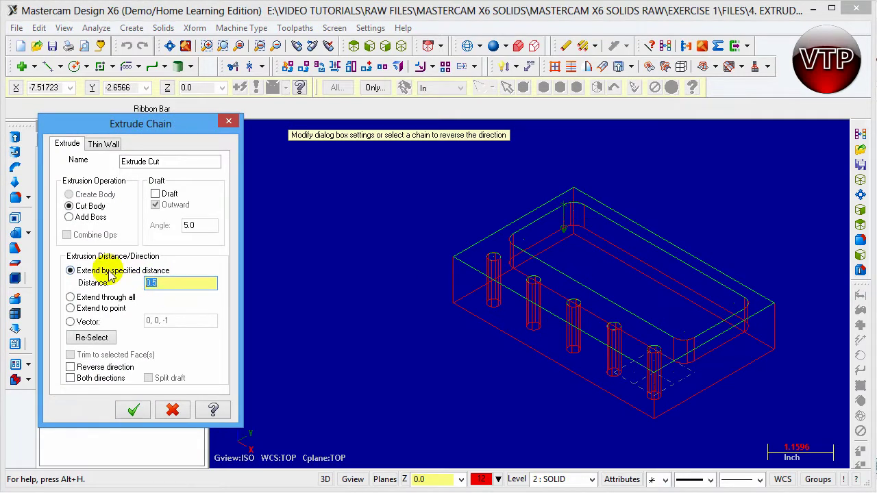
pyautogui.press('BackSpace')
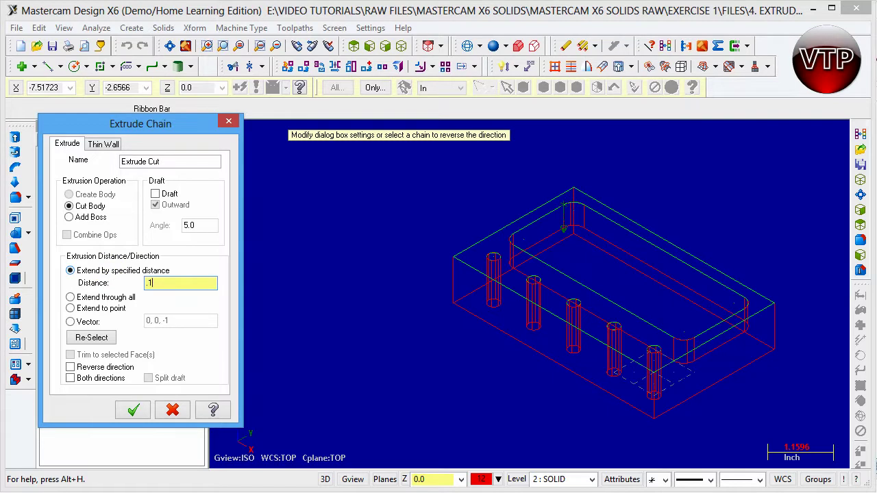
pyautogui.write('.1')
pyautogui.click(132, 409)
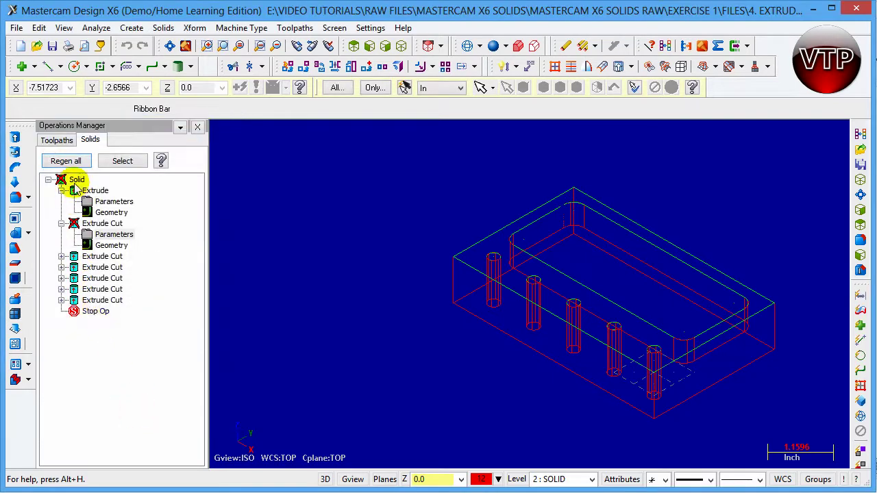
pyautogui.click(65, 161)
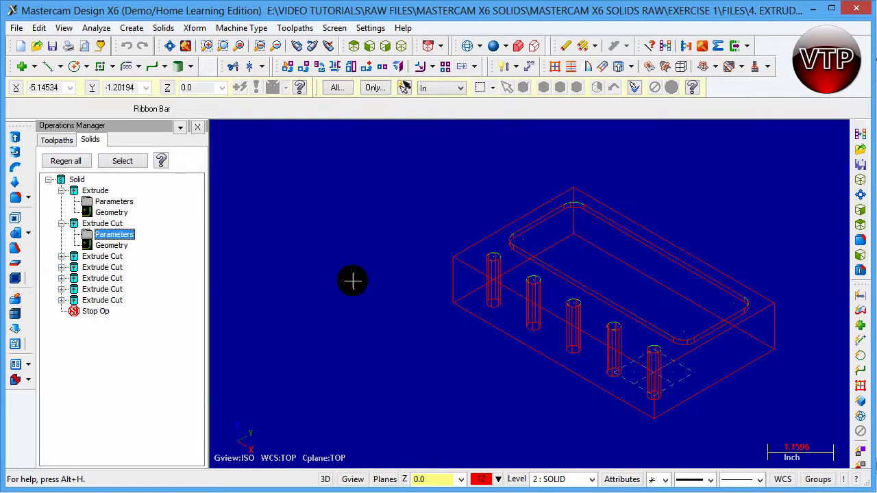
# Return the pocket depth to 0.5 and regenerate the solid.
pyautogui.click(114, 235)
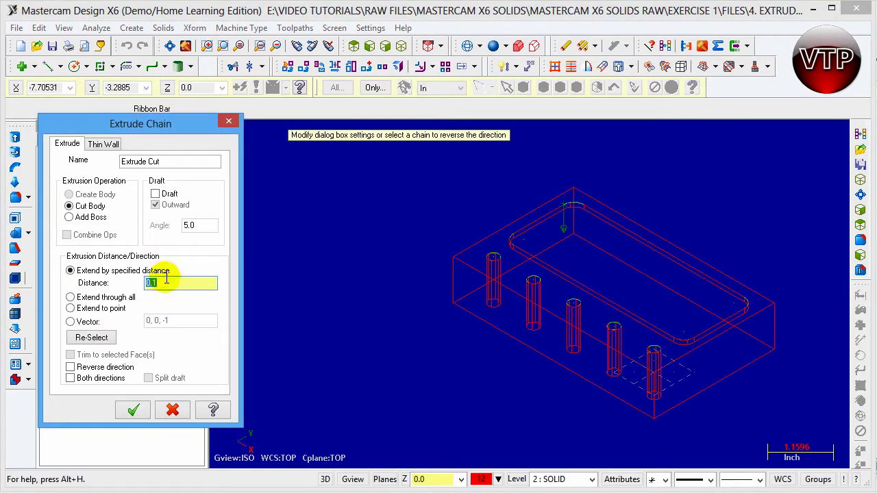
pyautogui.click(133, 410)
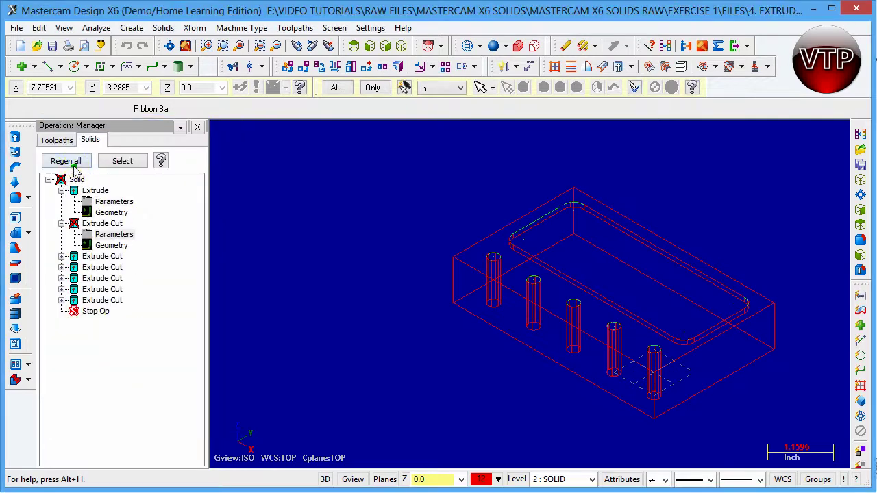
pyautogui.click(74, 165)
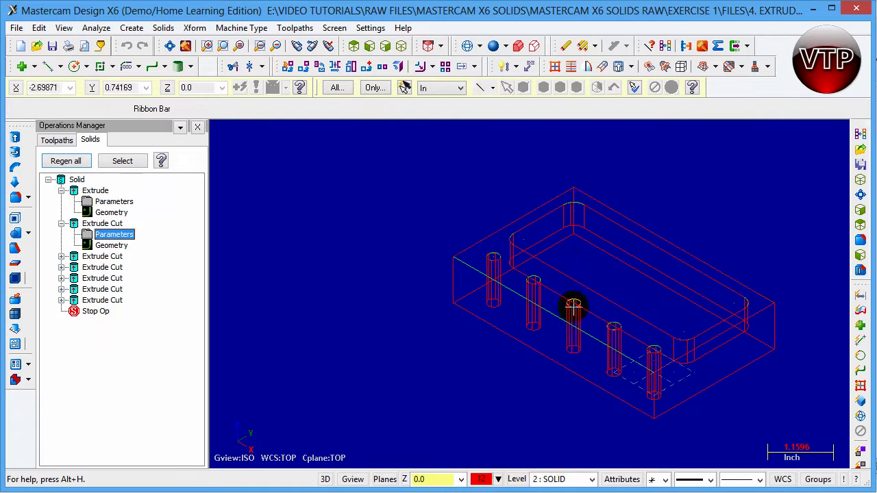
# Turn off visibility of level 1 (2D GEOM) in the Level Manager.
pyautogui.click(517, 479)
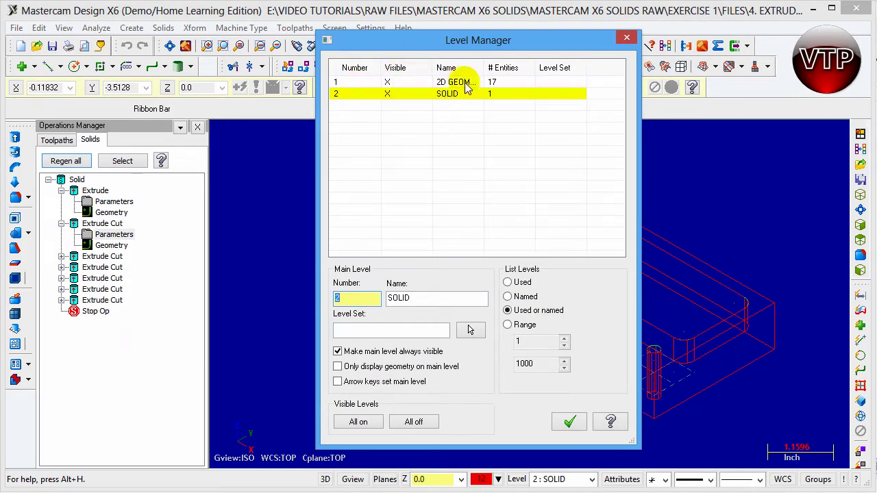
pyautogui.click(388, 83)
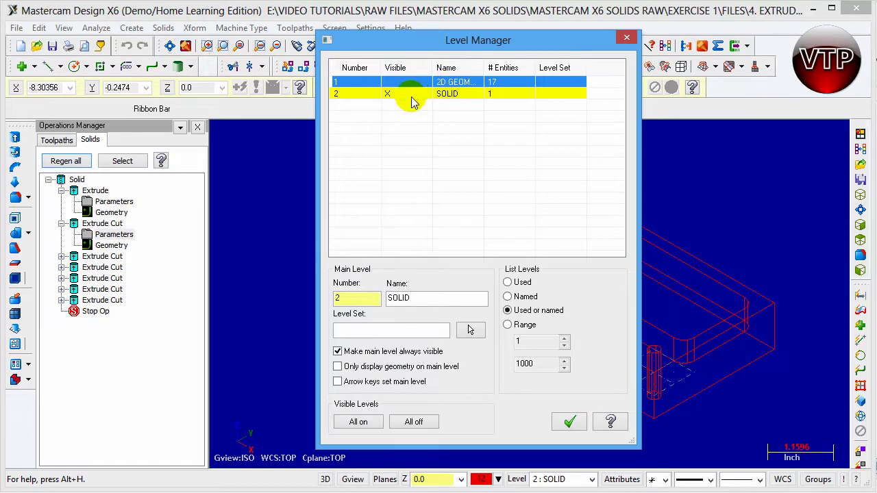
pyautogui.click(567, 420)
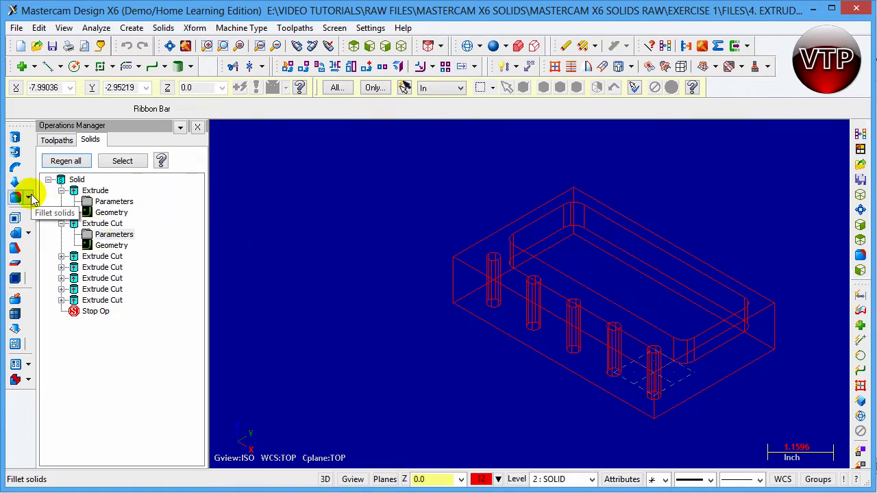
# Start a one-distance chamfer, then cancel the mistaken whole-solid selection.
pyautogui.click(29, 198)
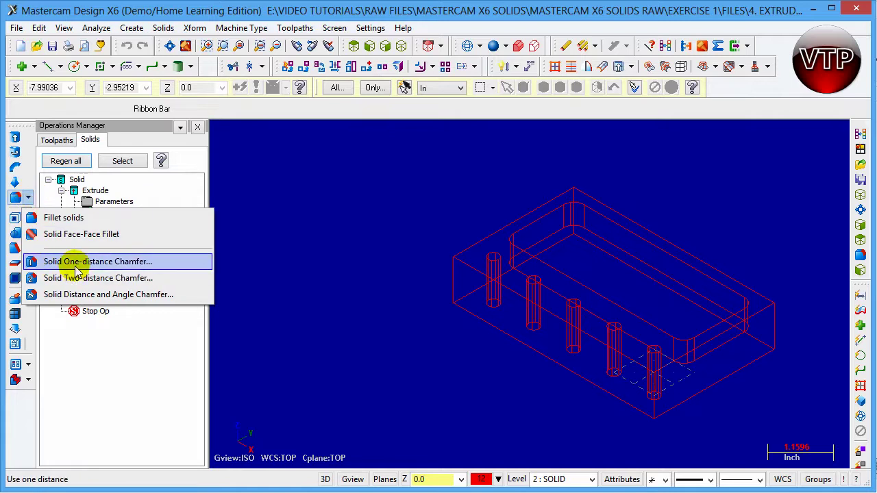
pyautogui.click(117, 263)
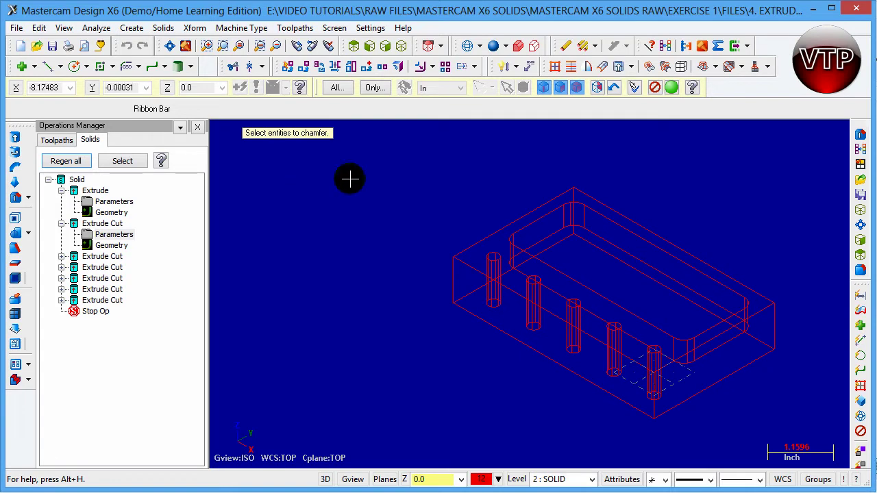
pyautogui.click(590, 202)
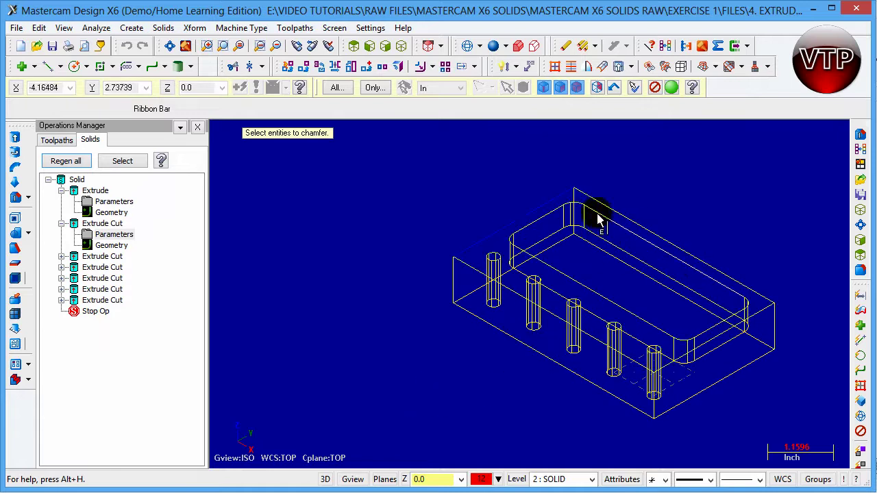
pyautogui.click(308, 145)
pyautogui.click(336, 295)
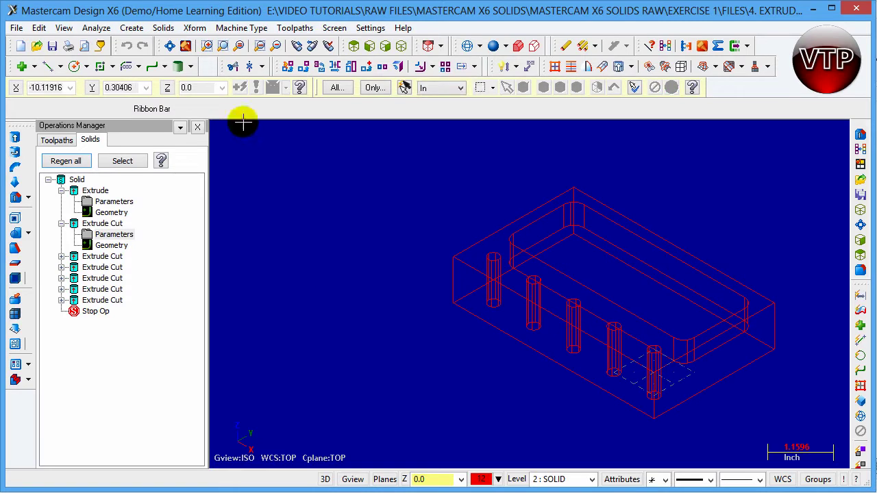
# Restart the one-distance chamfer and pick the block's front, back and left outer top edges.
pyautogui.click(15, 197)
pyautogui.click(509, 223)
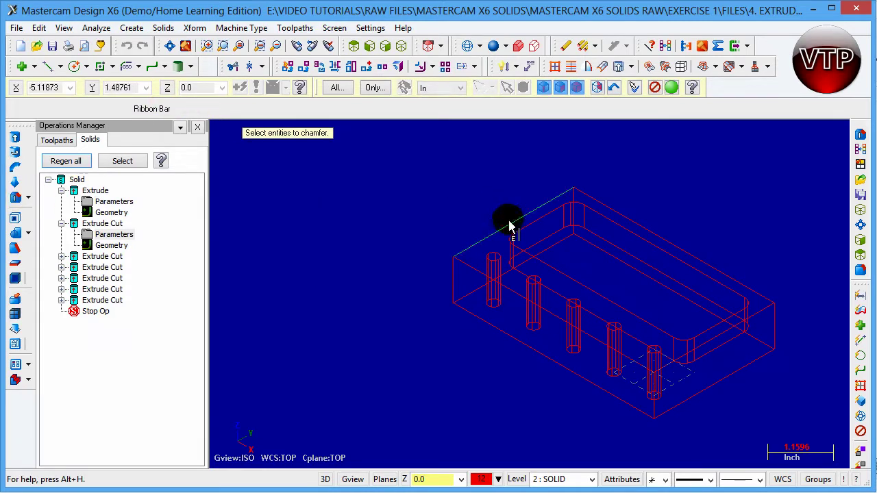
pyautogui.click(765, 286)
pyautogui.click(780, 313)
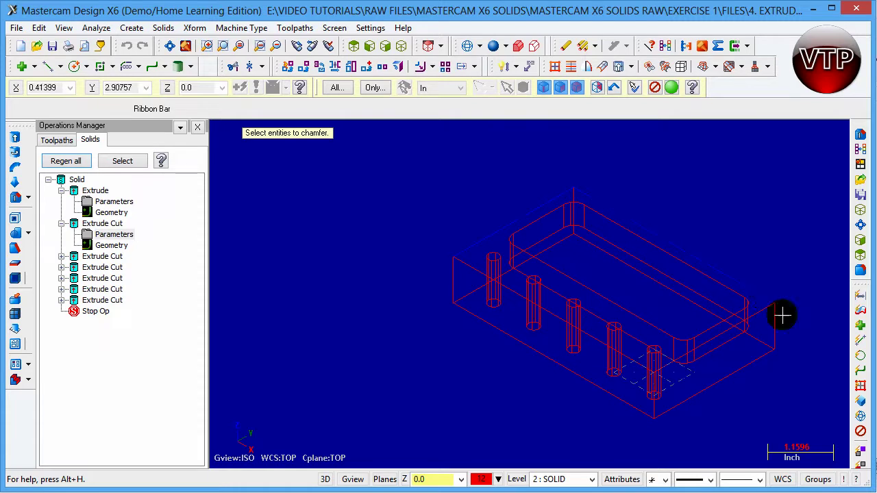
pyautogui.click(464, 266)
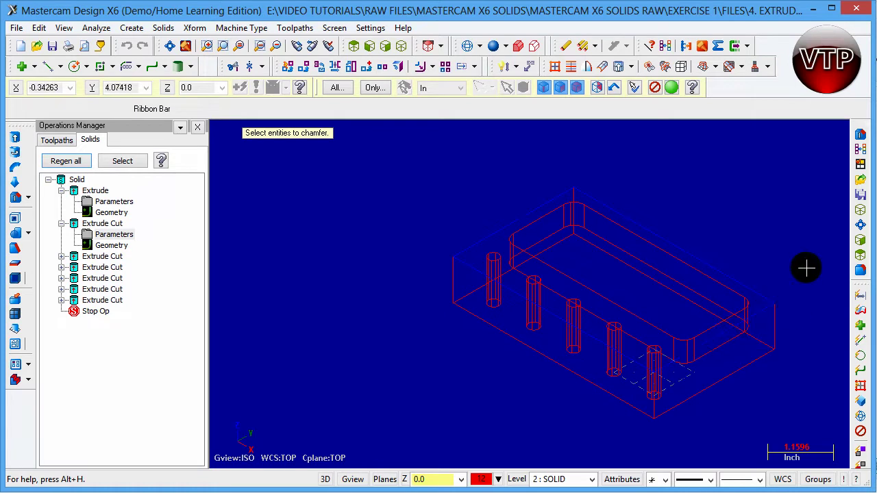
pyautogui.scroll(1, 781, 301)
pyautogui.scroll(-1, 747, 404)
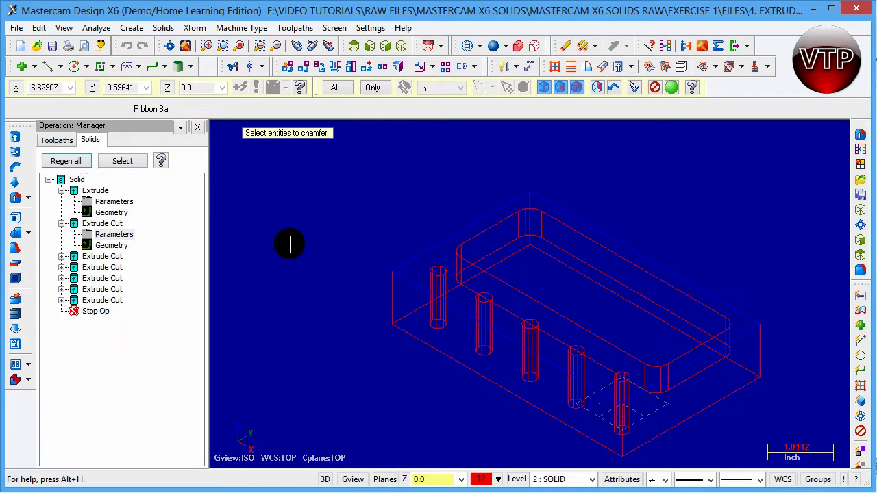
# End edge selection and apply a 0.05 one-distance chamfer to the picked edges.
pyautogui.click(671, 87)
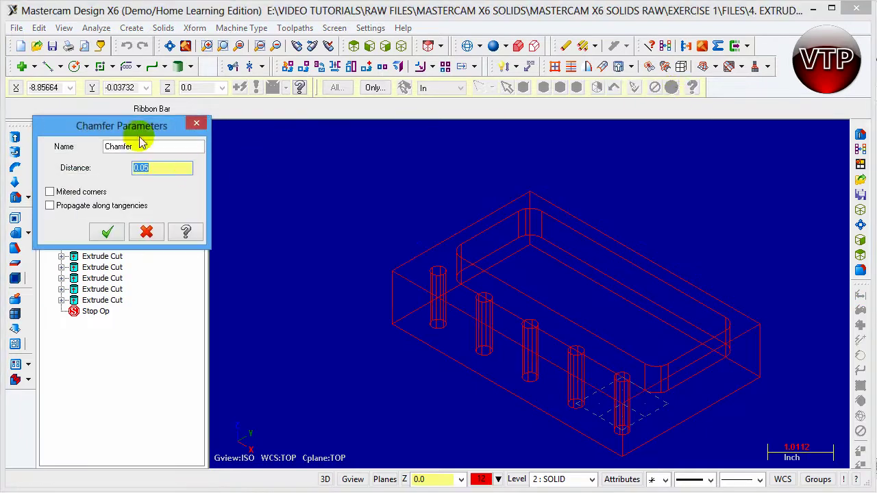
pyautogui.moveTo(131, 127); pyautogui.dragTo(145, 134)
pyautogui.moveTo(302, 264); pyautogui.dragTo(298, 173)
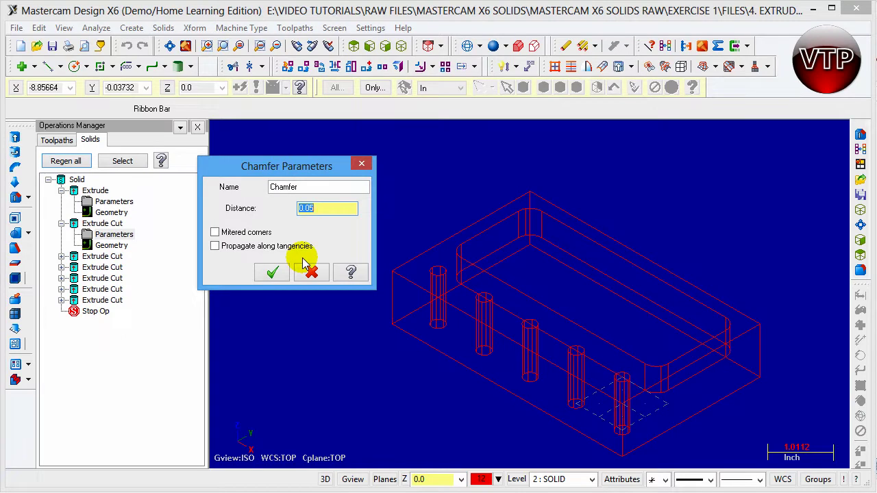
pyautogui.click(271, 274)
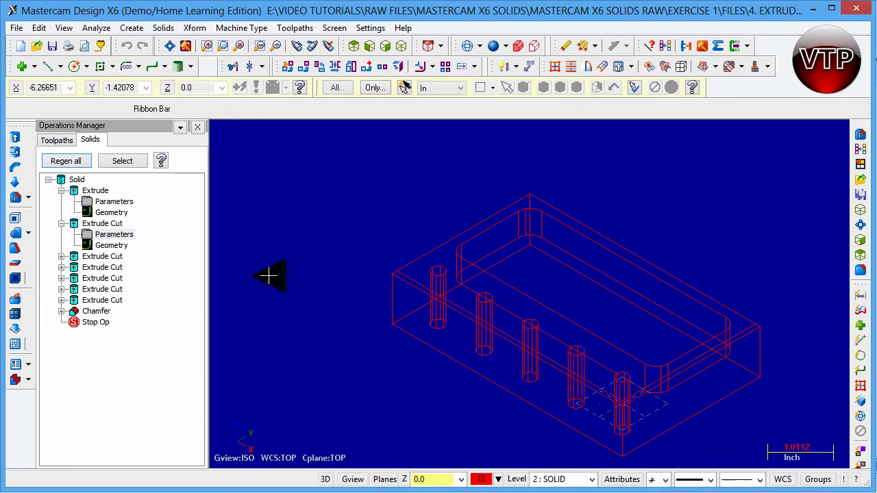
# Start the solid fillet command and switch the view to Top.
pyautogui.click(28, 198)
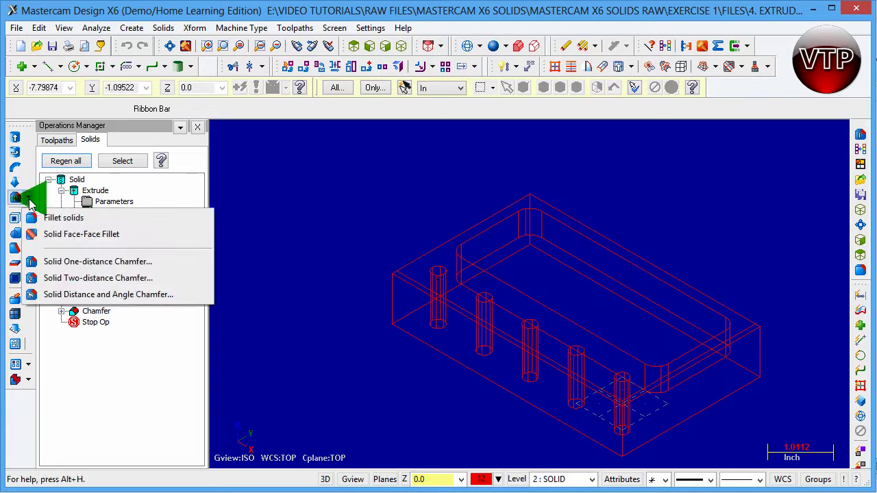
pyautogui.click(59, 219)
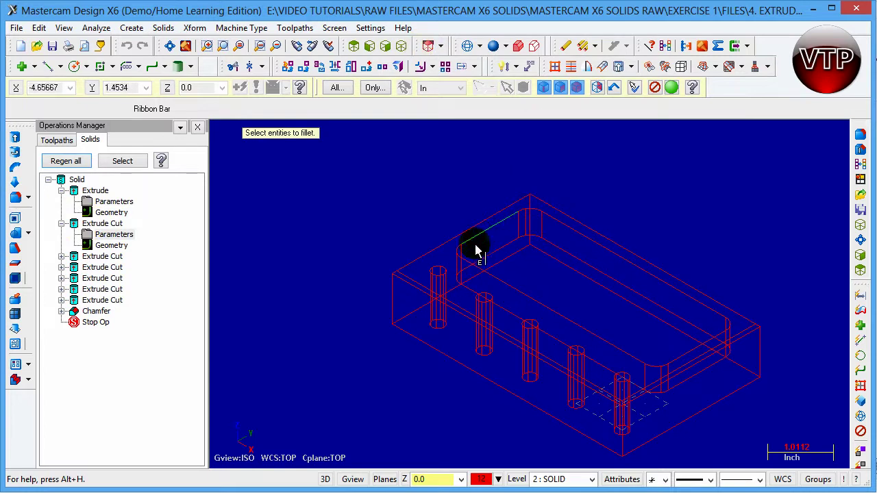
pyautogui.click(353, 46)
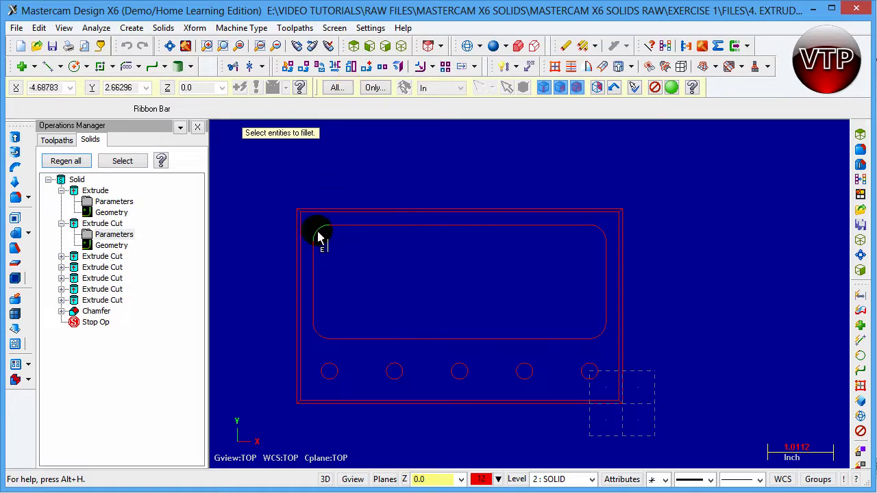
# Pick a few edges near the pocket corner, then abandon the fillet selection.
pyautogui.click(598, 238)
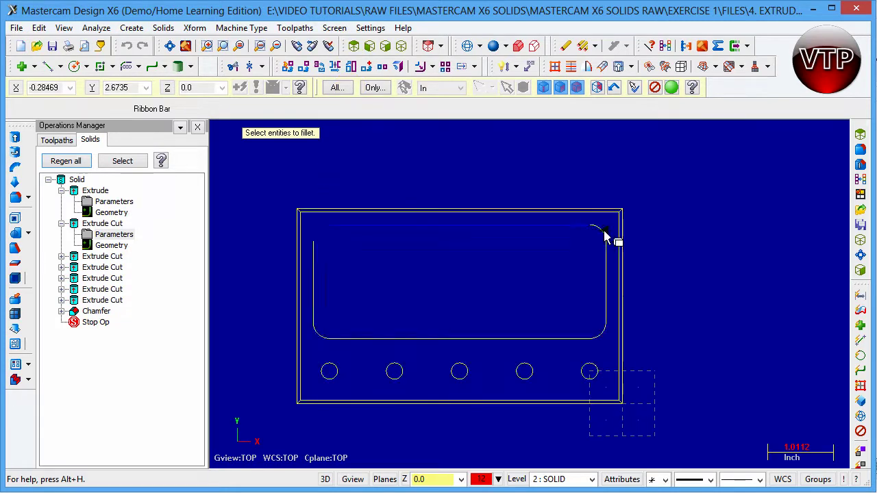
pyautogui.click(556, 296)
pyautogui.click(613, 218)
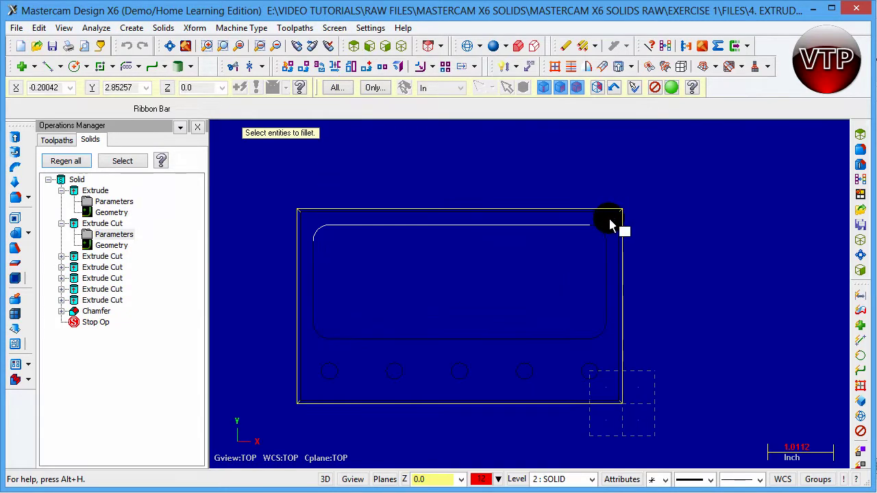
pyautogui.click(235, 368)
pyautogui.click(470, 390)
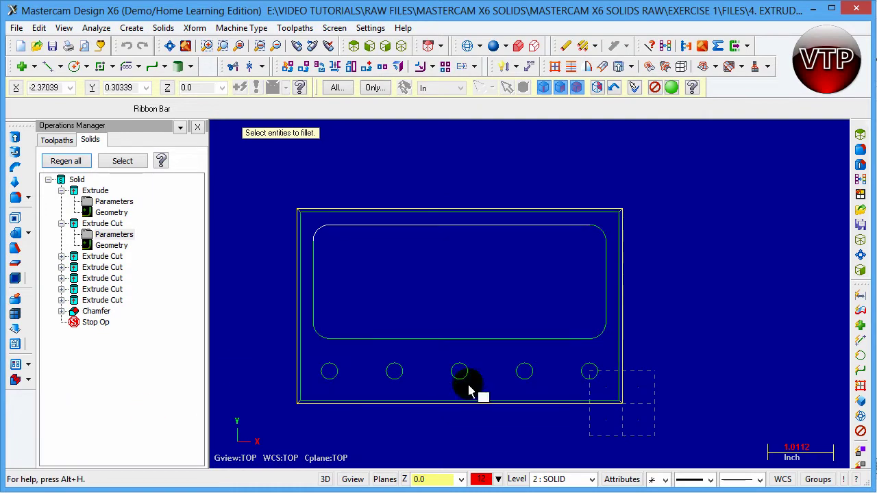
pyautogui.click(441, 375)
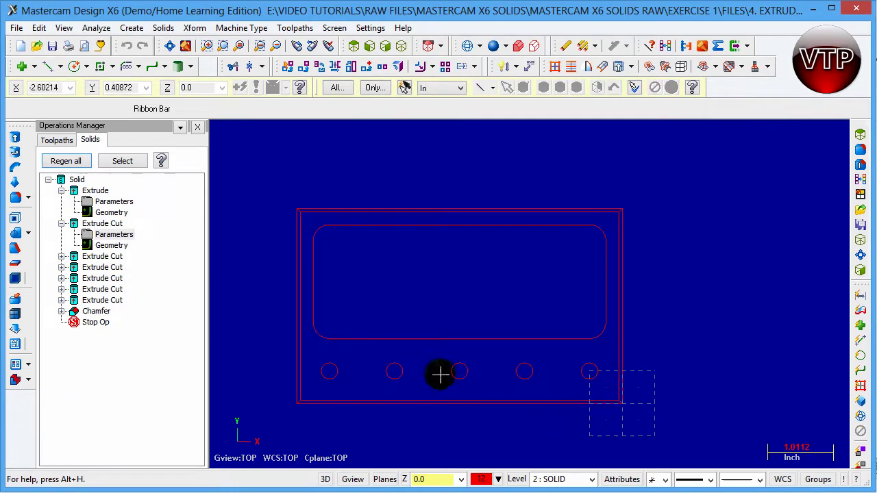
pyautogui.click(238, 365)
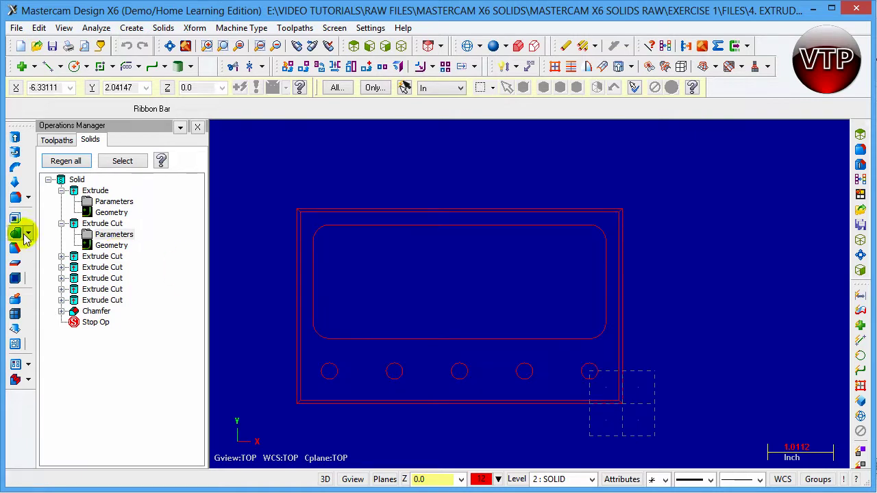
# Select the pocket's top, bottom and left edges plus two corner arcs for filleting, then end selection.
pyautogui.click(28, 198)
pyautogui.click(51, 218)
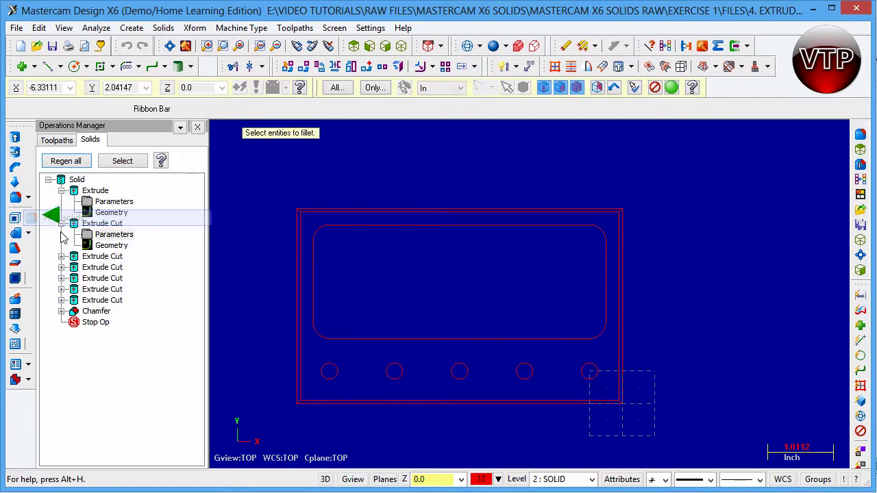
pyautogui.click(343, 230)
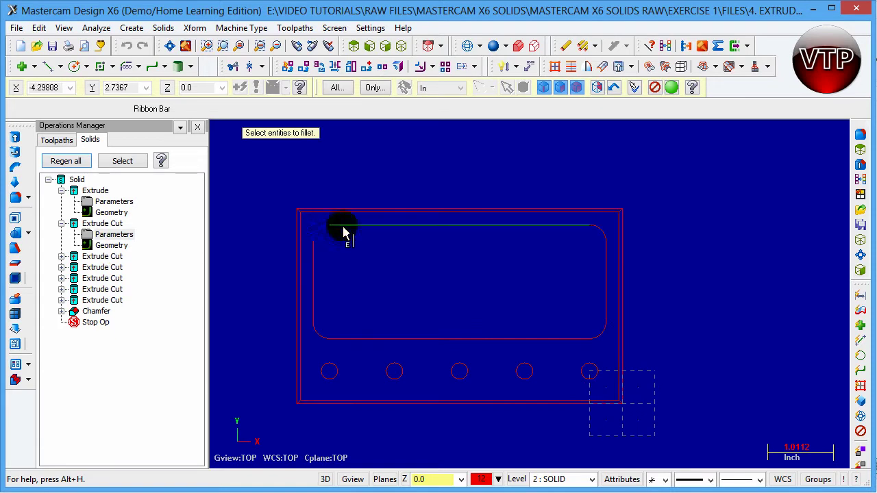
pyautogui.click(601, 236)
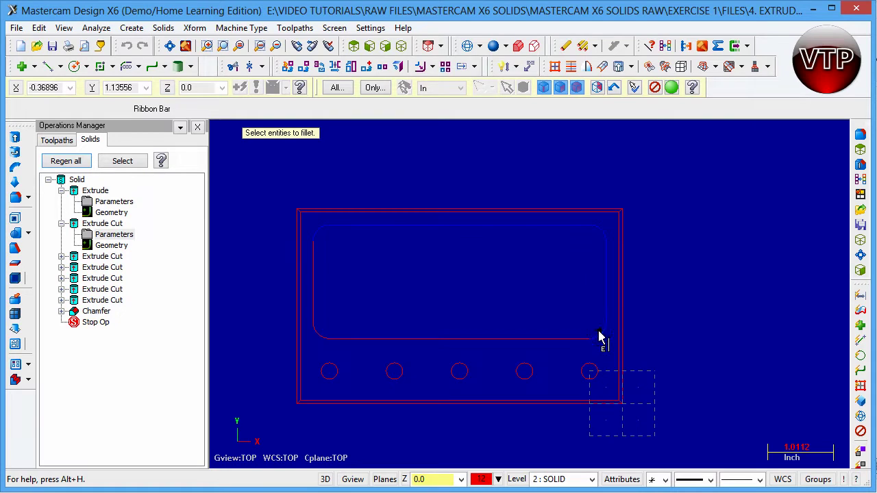
pyautogui.click(552, 338)
pyautogui.click(327, 336)
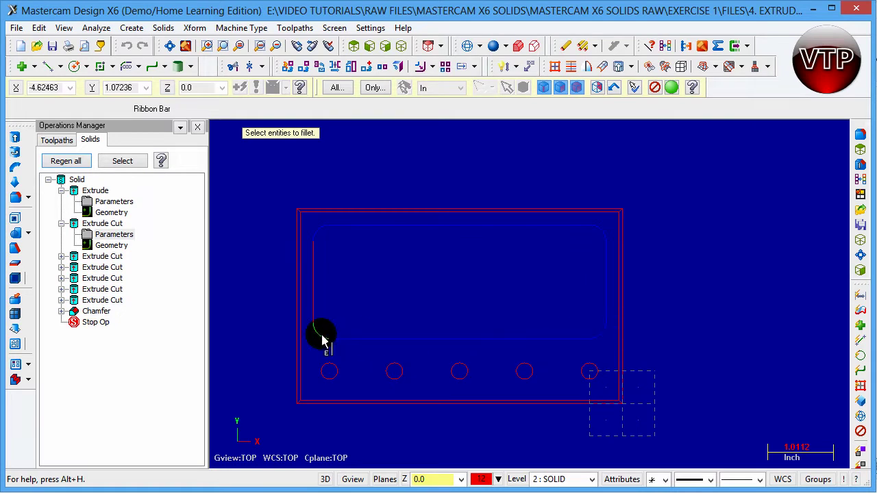
pyautogui.click(317, 318)
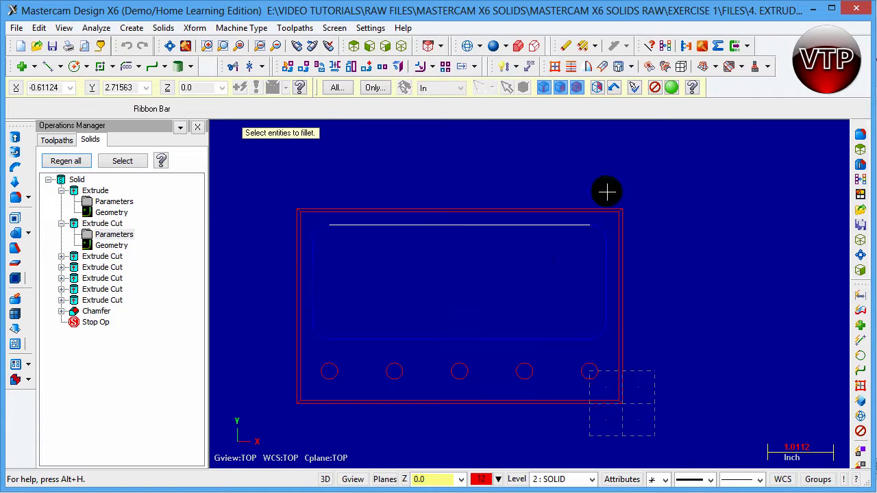
pyautogui.click(674, 87)
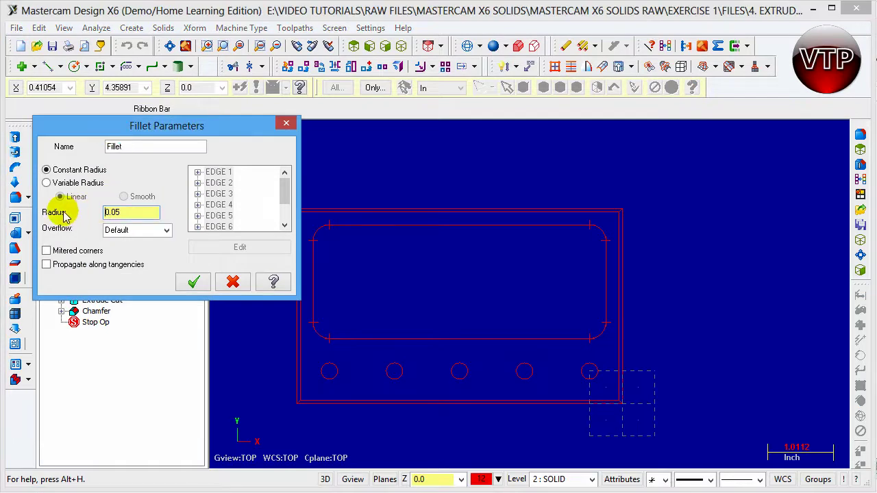
# Apply a constant 0.05 radius fillet to the pocket rim edges.
pyautogui.doubleClick(112, 215)
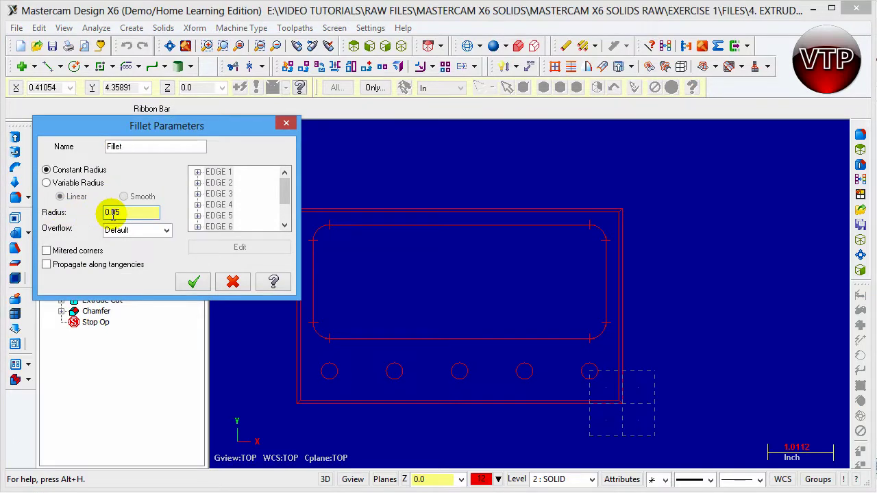
pyautogui.click(192, 285)
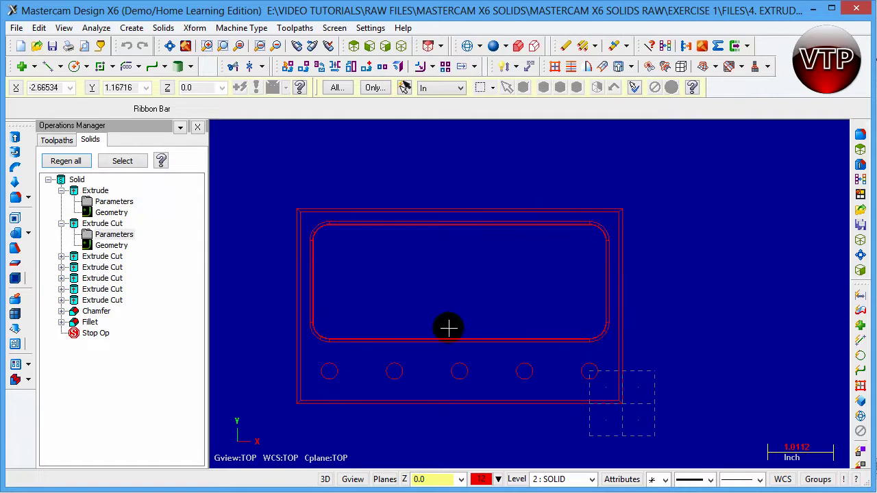
# Show the part in Front view, fitted and zoomed.
pyautogui.click(369, 48)
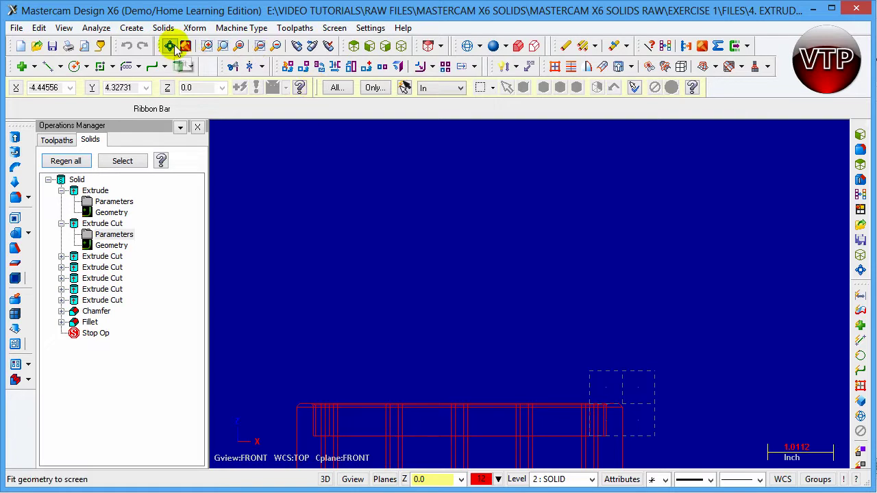
pyautogui.click(176, 50)
pyautogui.scroll(-2, 665, 241)
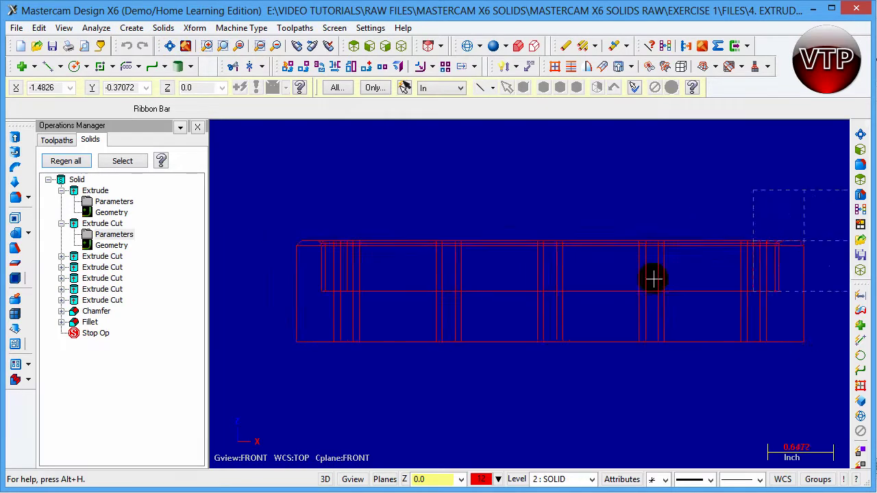
pyautogui.scroll(1, 654, 279)
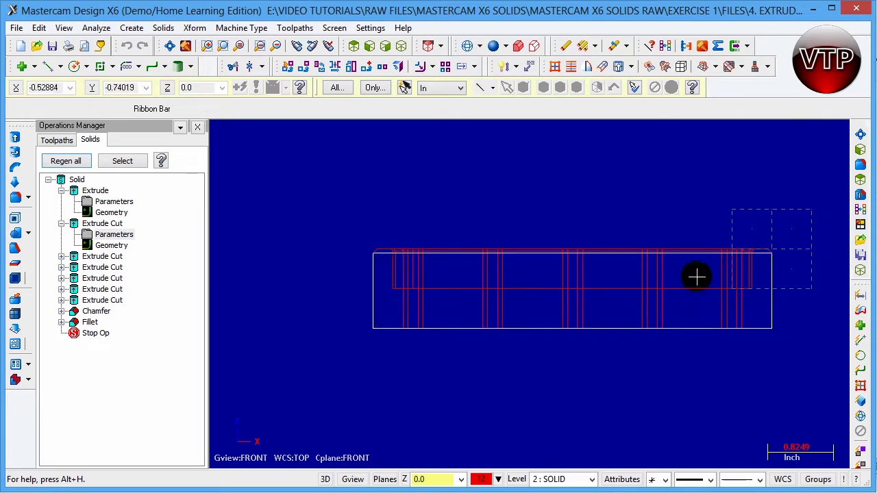
# Show the part in Right side view, fitted and zoomed.
pyautogui.click(381, 50)
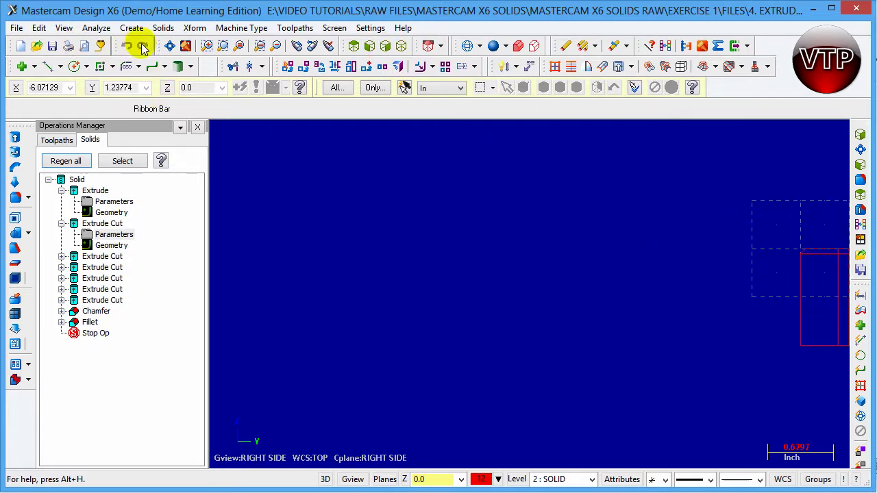
pyautogui.click(169, 46)
pyautogui.scroll(-3, 695, 248)
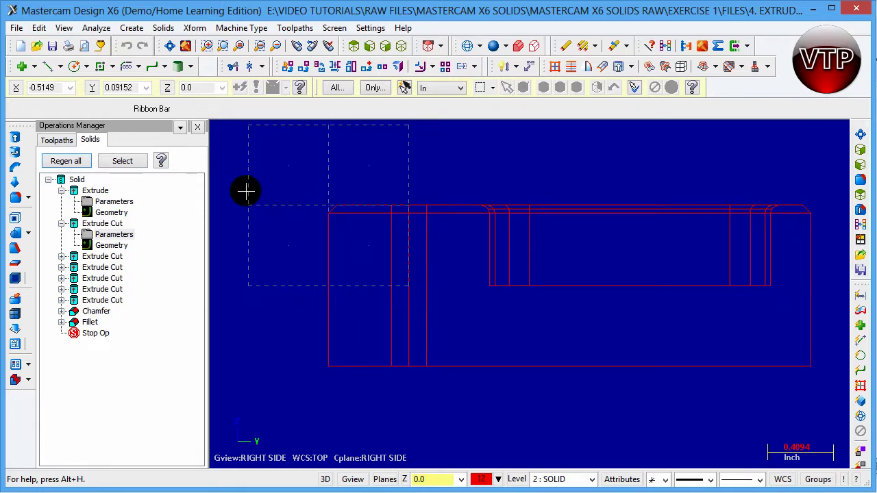
# Show the chamfered block with its filleted pocket and five holes in isometric, shaded solid.
pyautogui.click(402, 45)
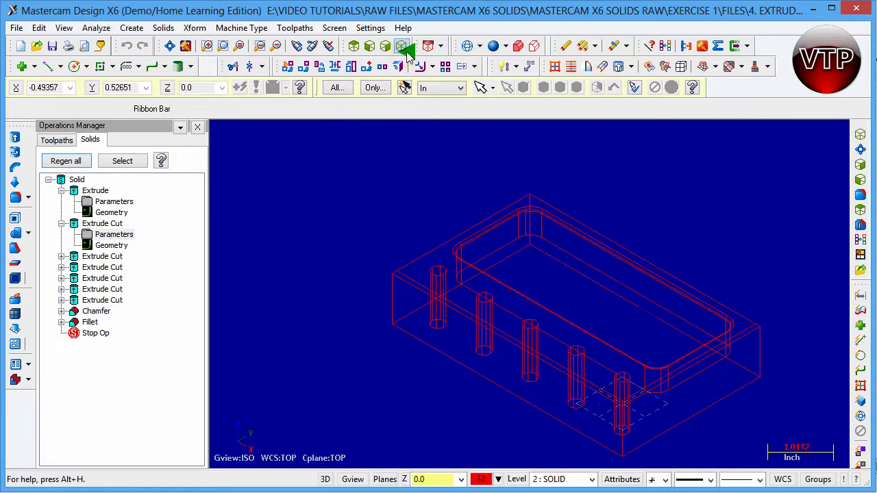
pyautogui.click(492, 47)
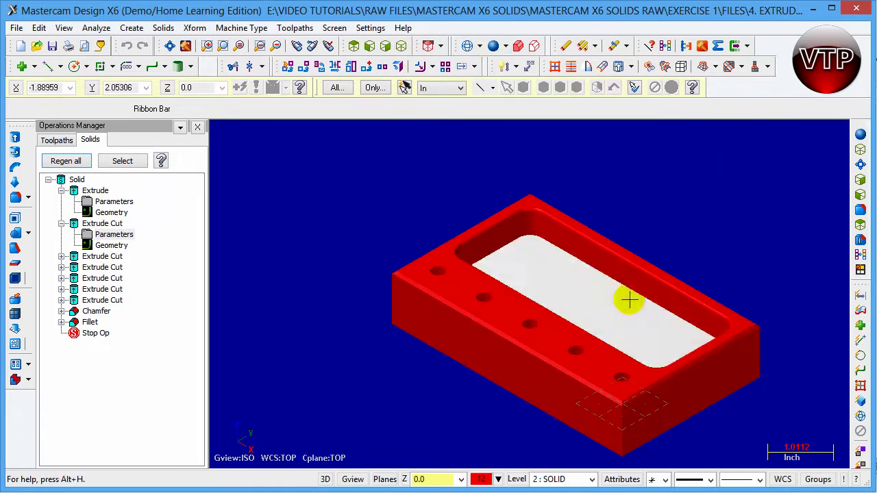